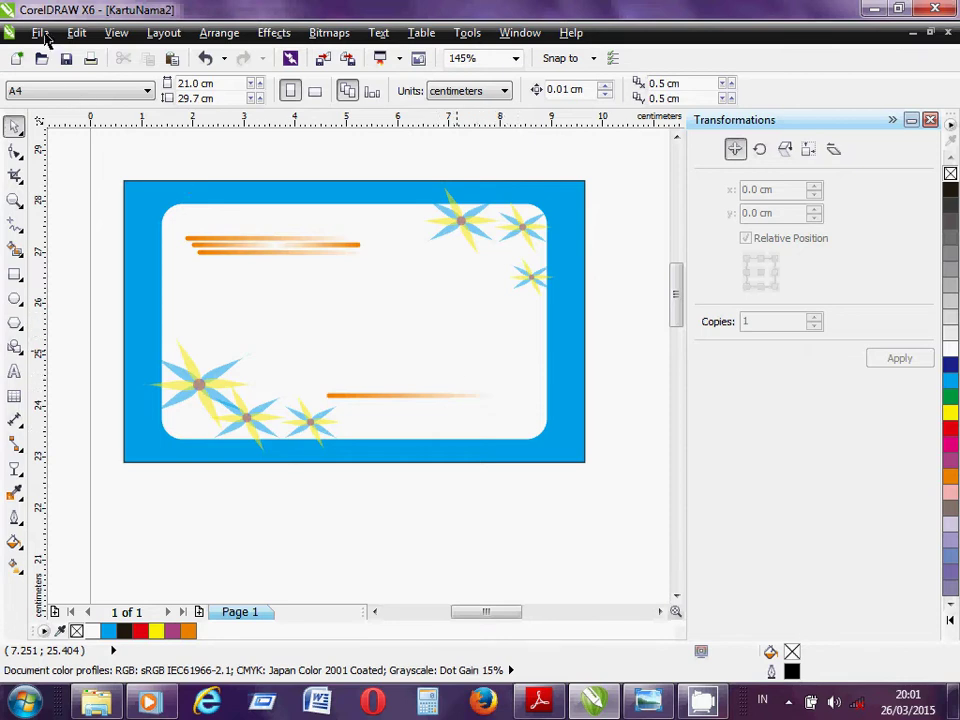
Import the image Cewek Cantik Berjilbab 10.jpg from Scanned Documents and place it on the business card at its original size.
{"action": "left_click", "coordinate": [42, 35]}
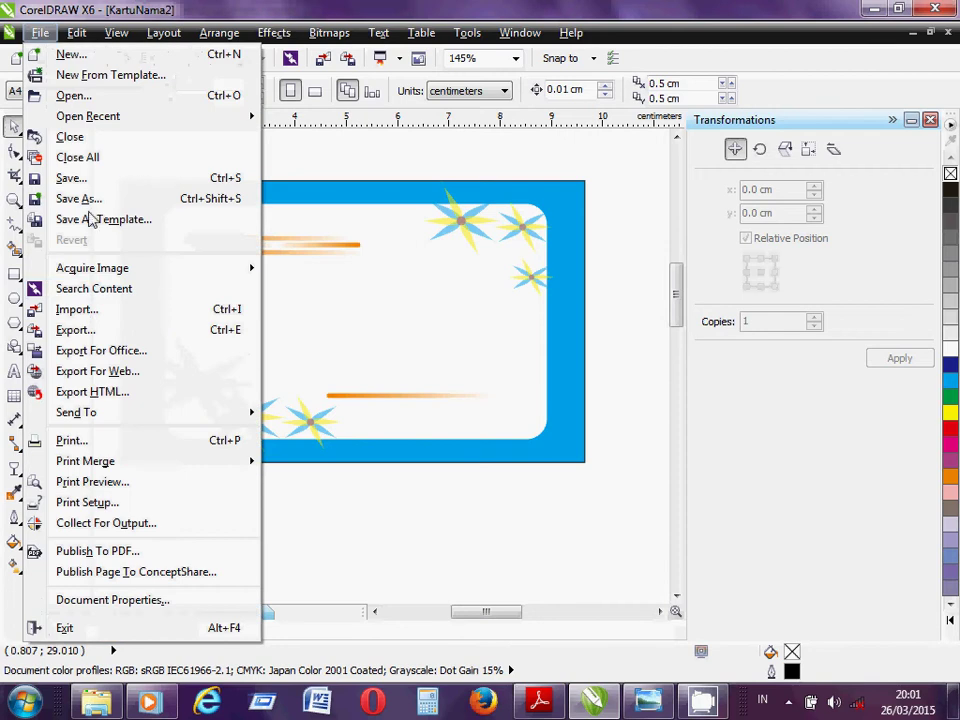
{"action": "left_click", "coordinate": [76, 310]}
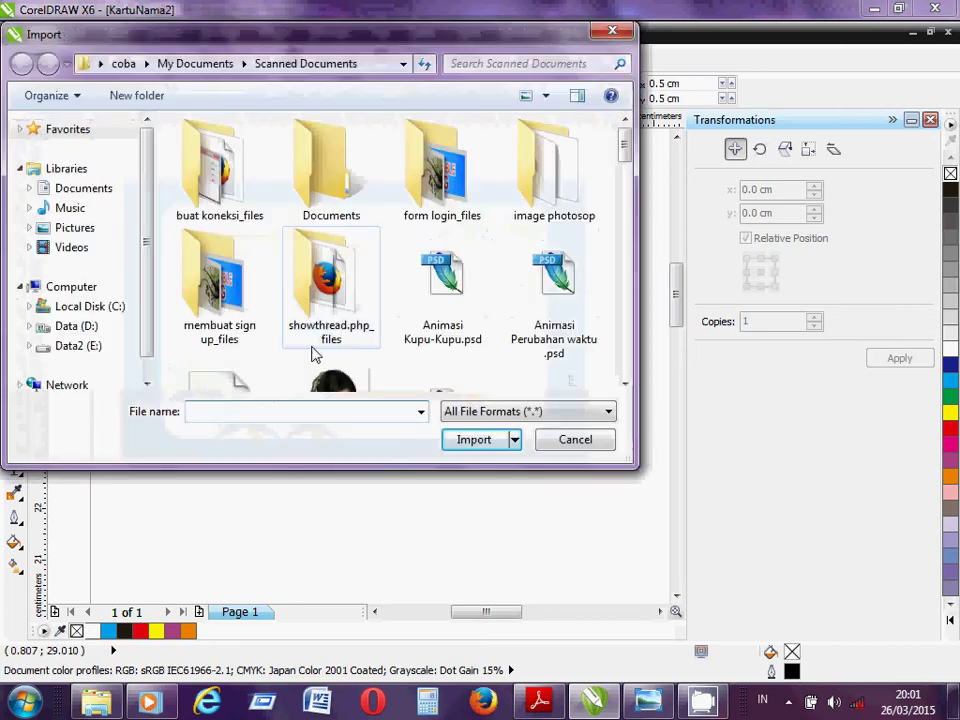
{"action": "left_click", "coordinate": [625, 384]}
{"action": "left_click", "coordinate": [624, 120]}
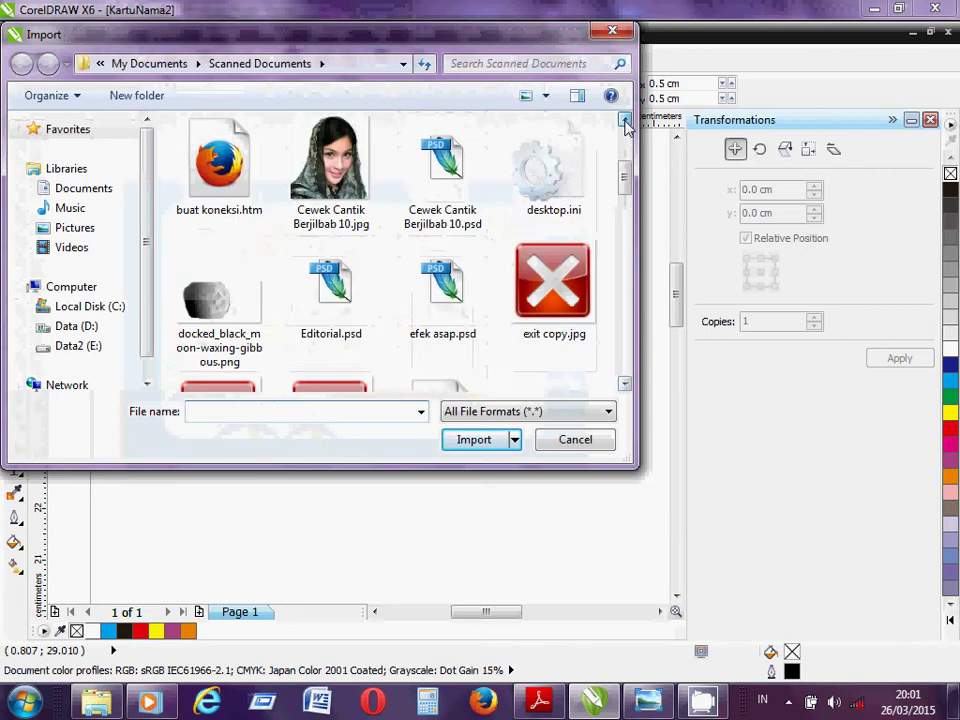
{"action": "left_click", "coordinate": [624, 120]}
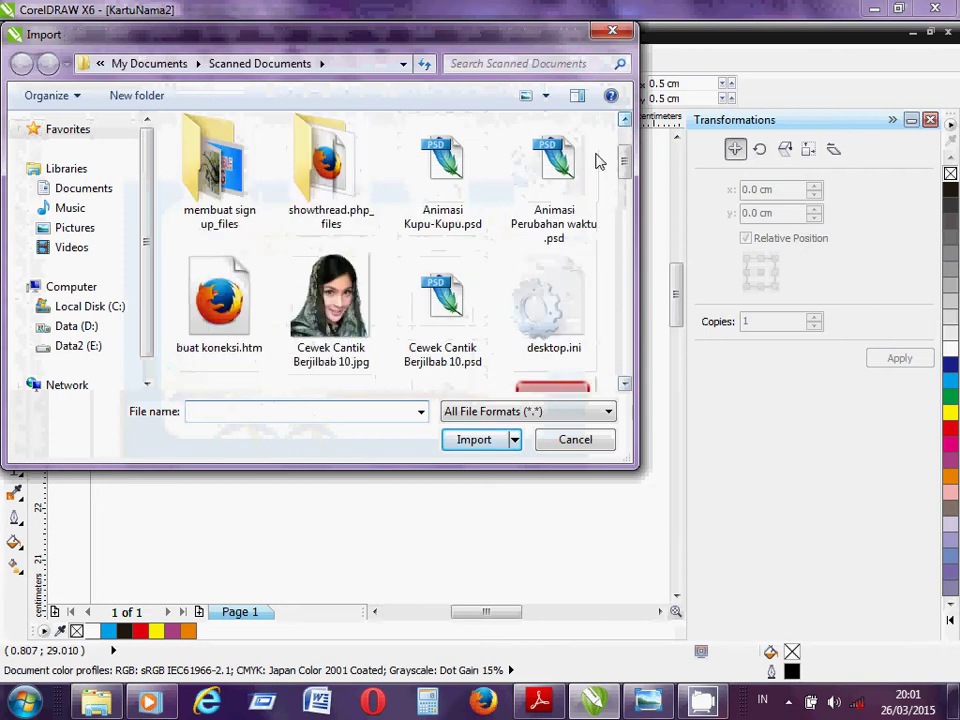
{"action": "left_click", "coordinate": [350, 305]}
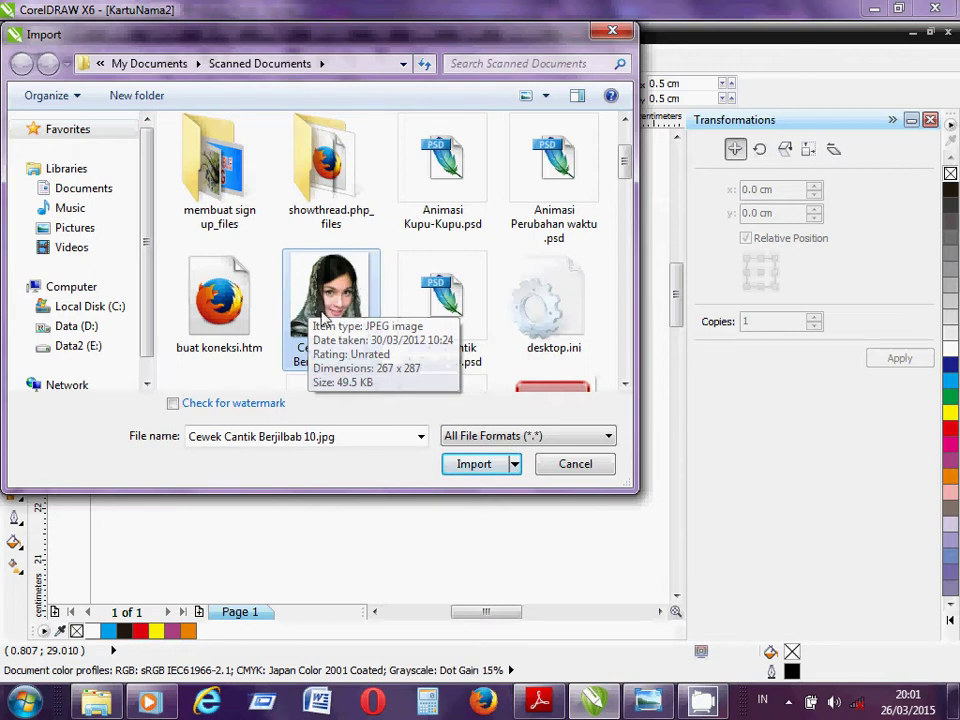
{"action": "left_click", "coordinate": [472, 465]}
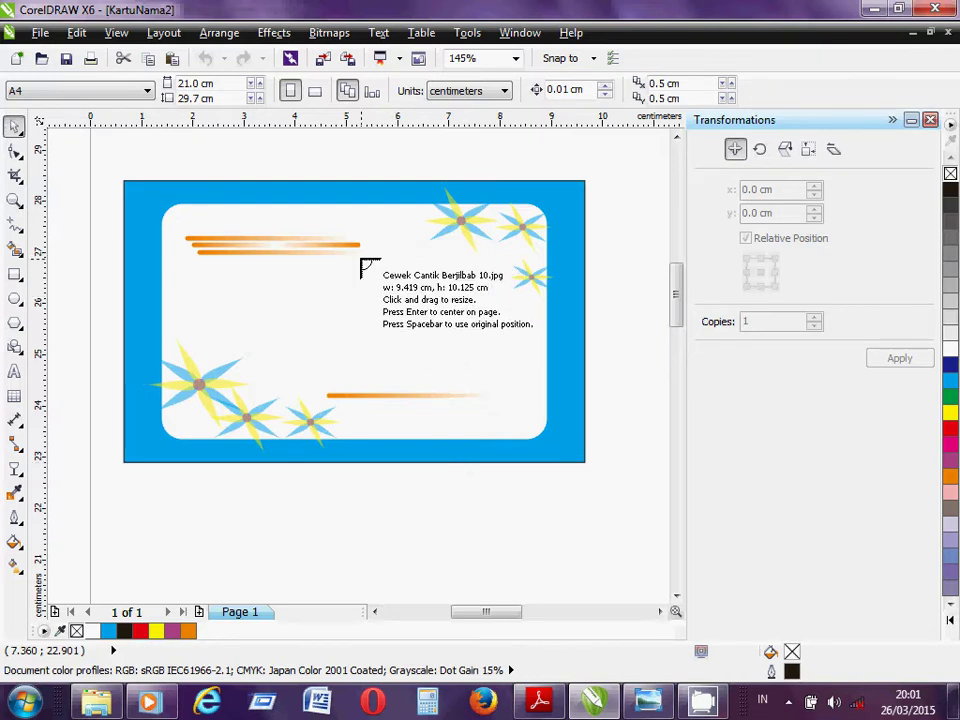
{"action": "left_click", "coordinate": [360, 263]}
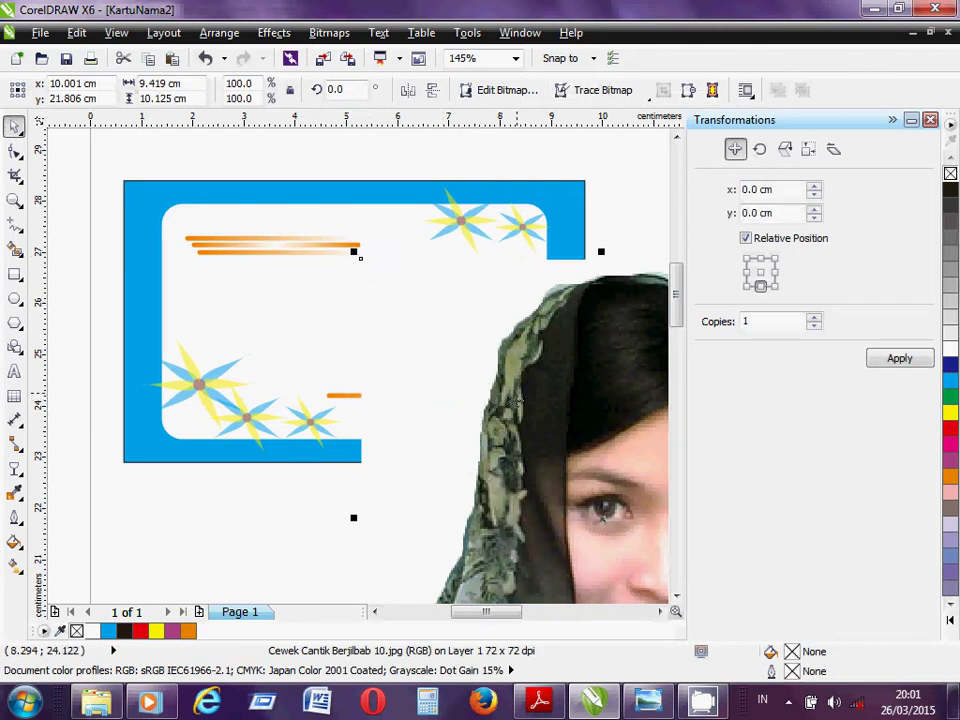
Scale the imported photo proportionally to about 2.3 × 2.5 cm and move it into the lower-right corner of the card's white area.
{"action": "left_click_drag", "start_coordinate": [546, 407], "coordinate": [409, 328]}
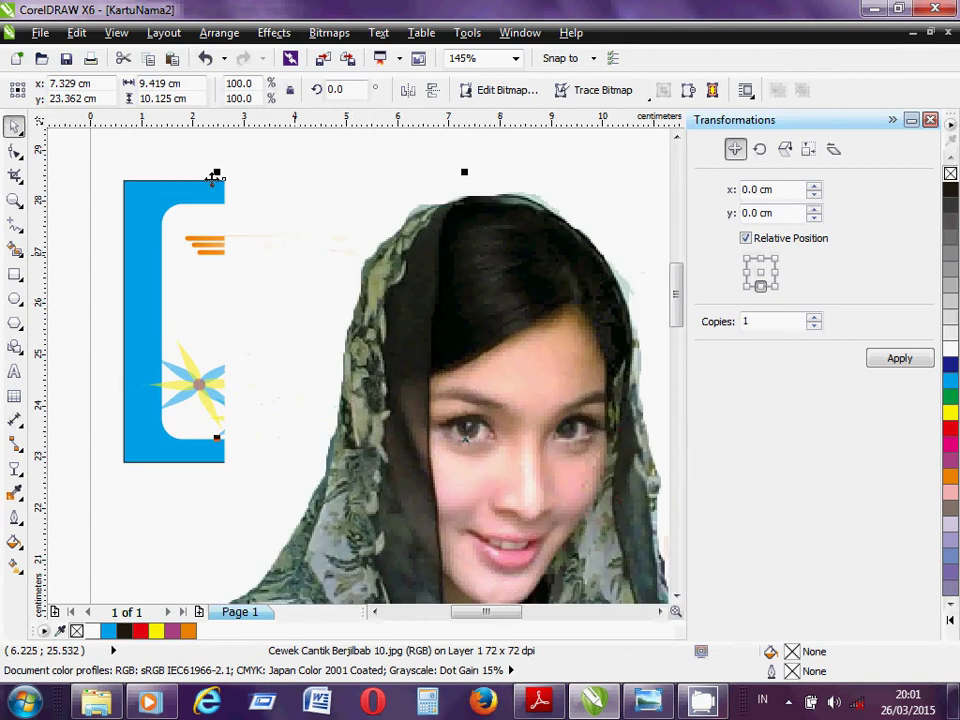
{"action": "left_click_drag", "start_coordinate": [217, 172], "coordinate": [414, 370]}
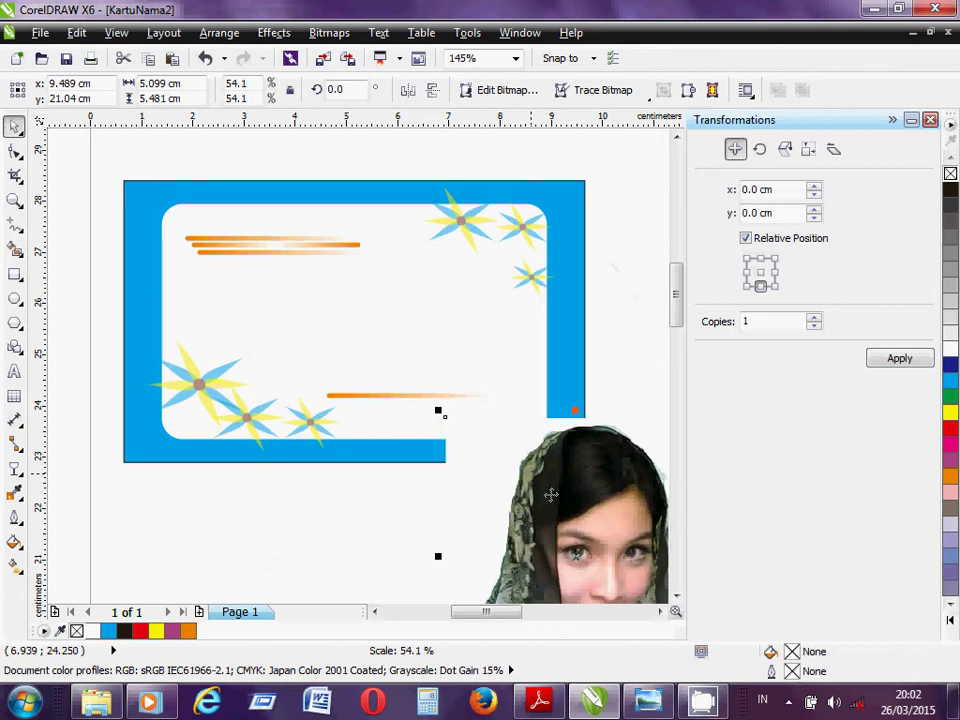
{"action": "left_click_drag", "start_coordinate": [546, 490], "coordinate": [428, 332]}
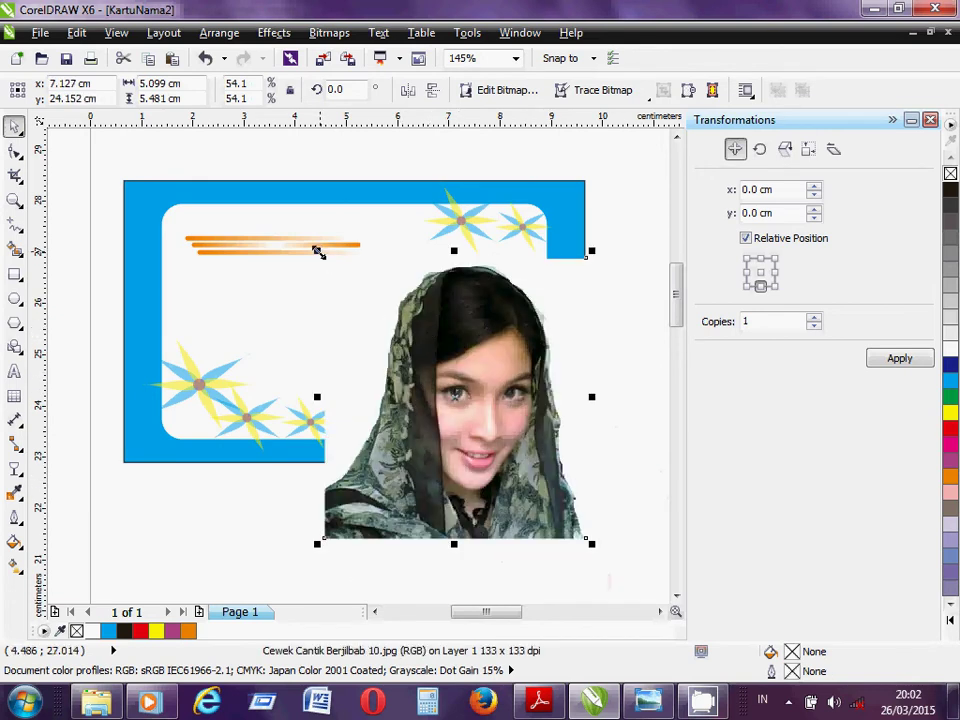
{"action": "left_click_drag", "start_coordinate": [318, 251], "coordinate": [457, 356]}
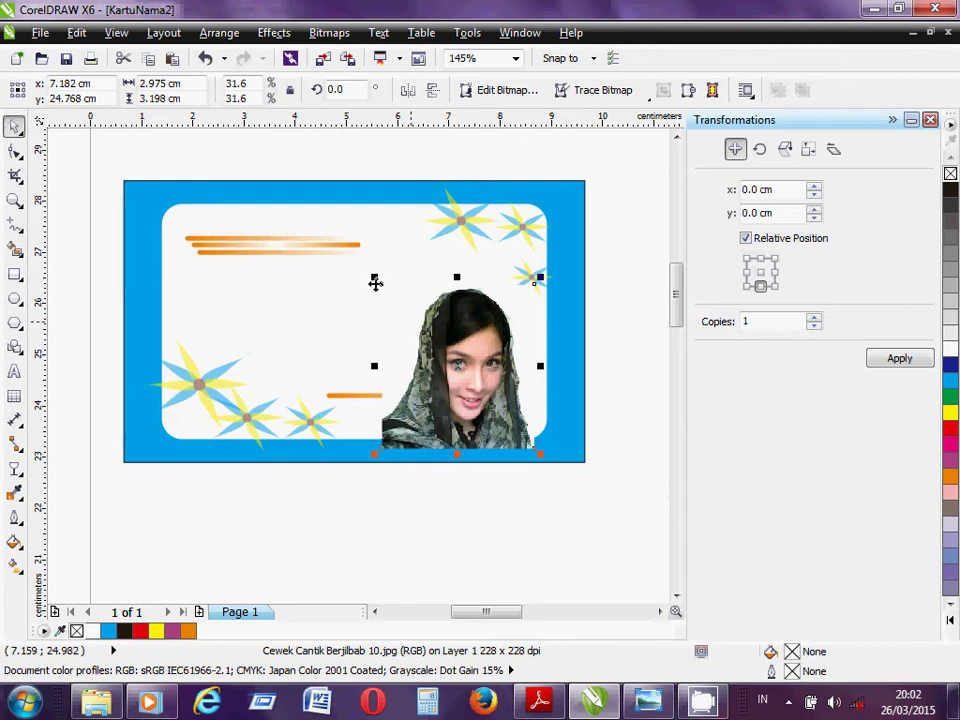
{"action": "left_click_drag", "start_coordinate": [375, 278], "coordinate": [410, 316]}
{"action": "left_click_drag", "start_coordinate": [480, 367], "coordinate": [477, 349]}
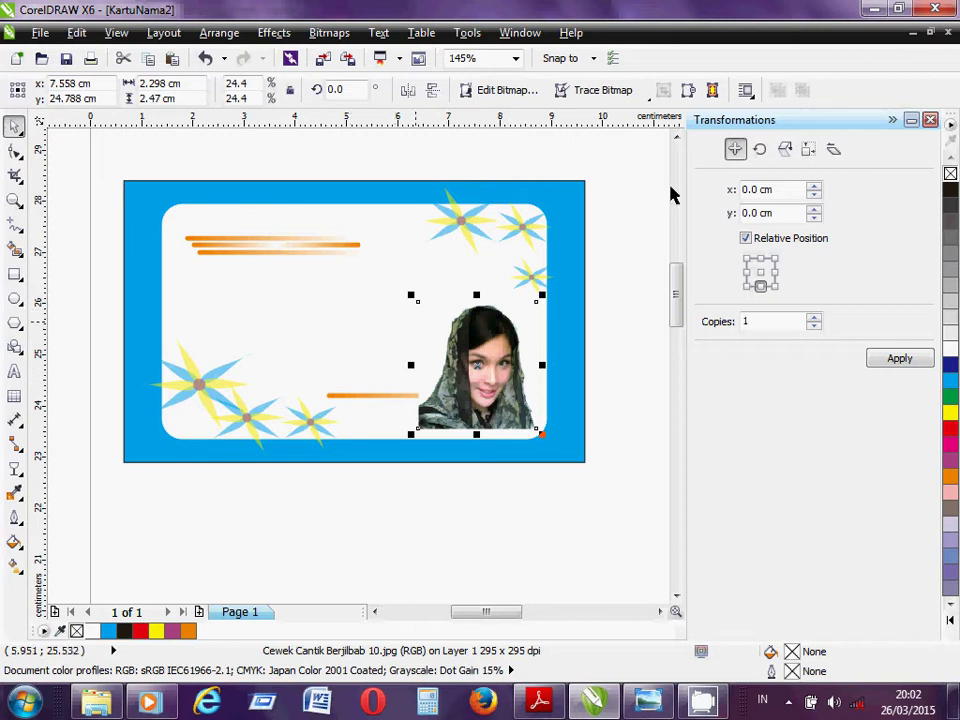
Mirror the photo horizontally at 100% scale with no copies.
{"action": "left_click", "coordinate": [786, 150]}
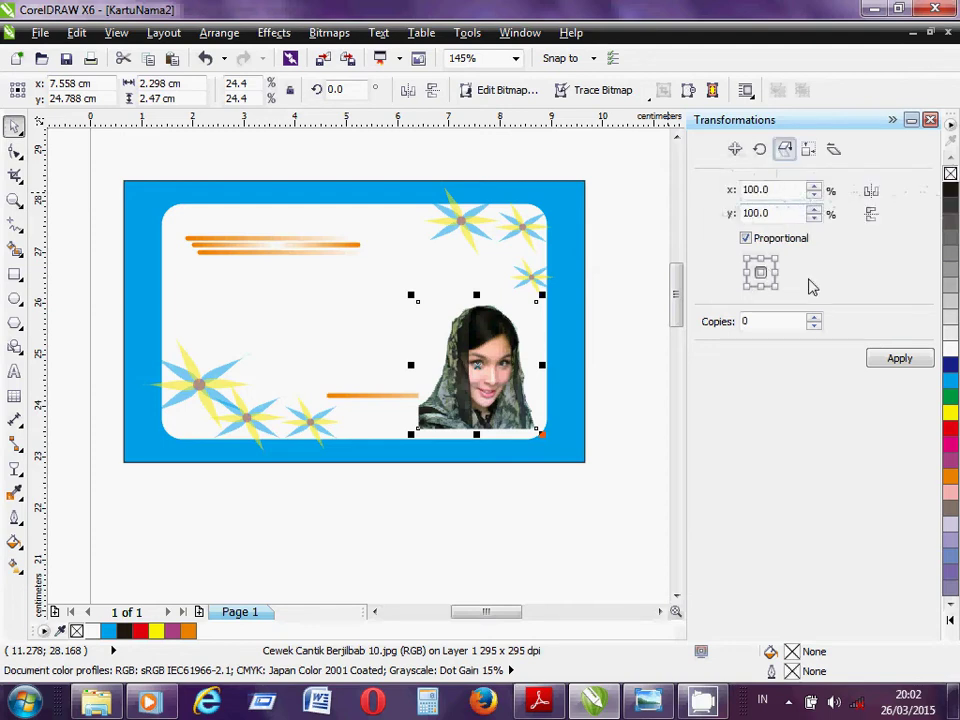
{"action": "left_click", "coordinate": [872, 191]}
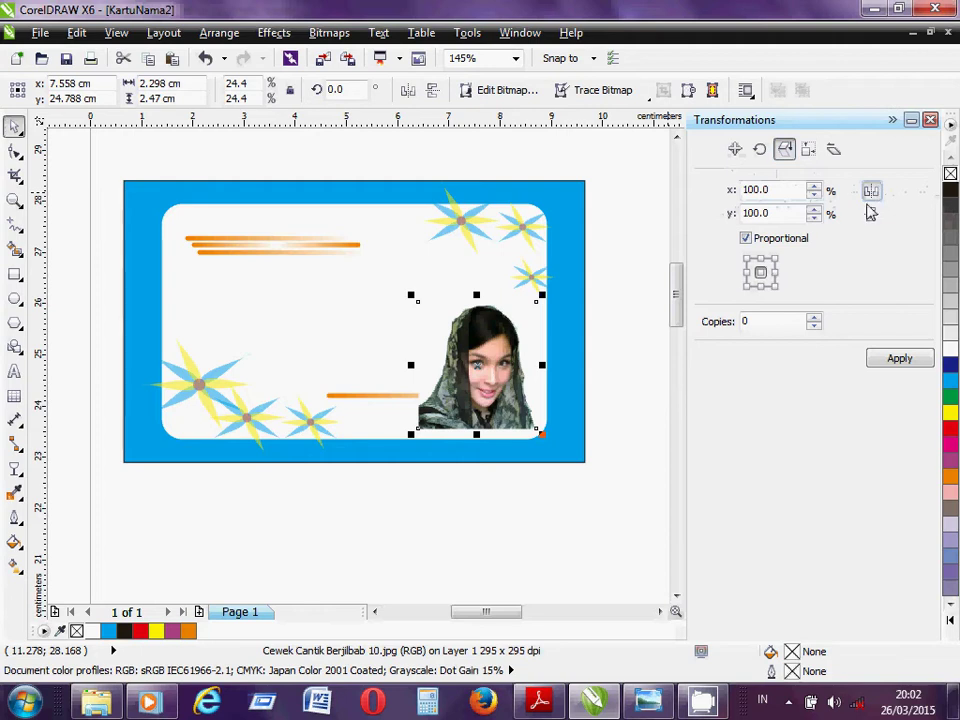
{"action": "left_click", "coordinate": [896, 361]}
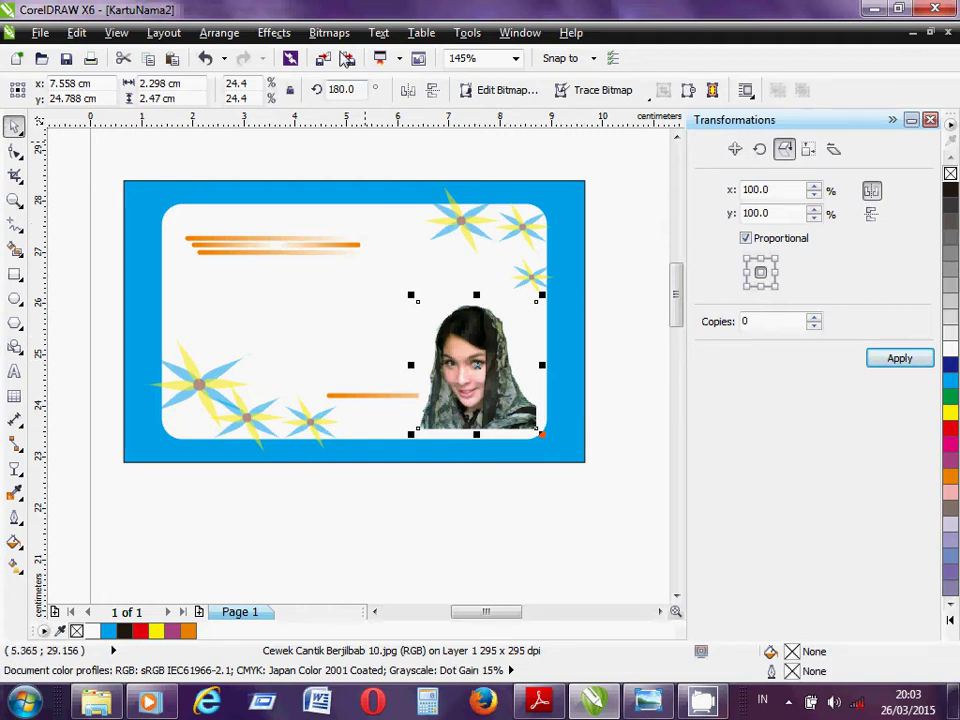
Start a High Quality Image outline trace of the photo and set its color mode to Black and White.
{"action": "left_click", "coordinate": [329, 33]}
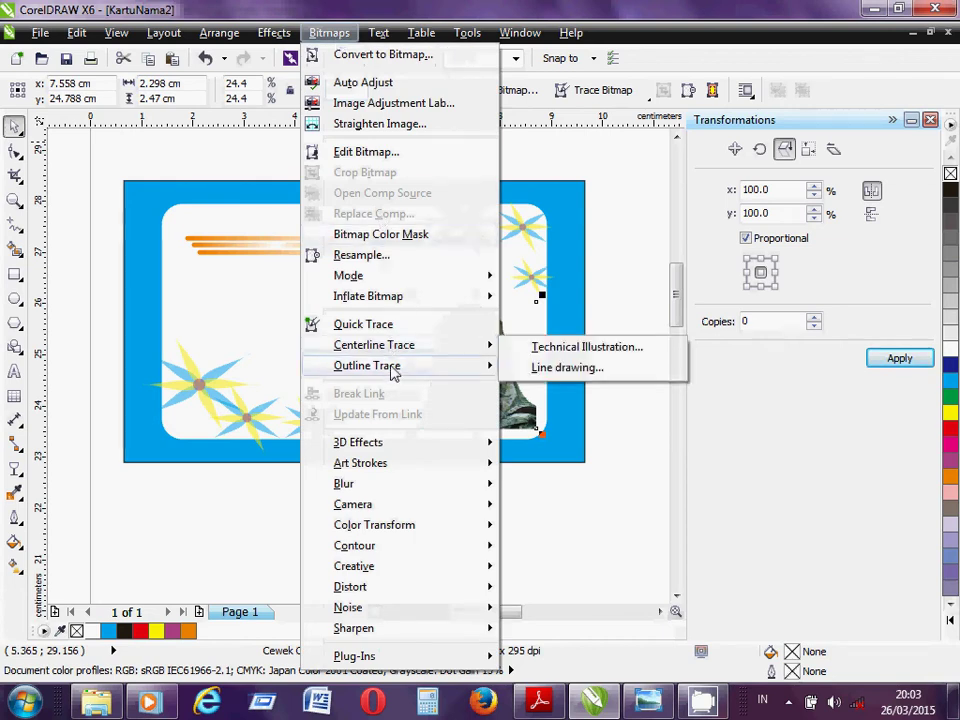
{"action": "mouse_move", "coordinate": [396, 370]}
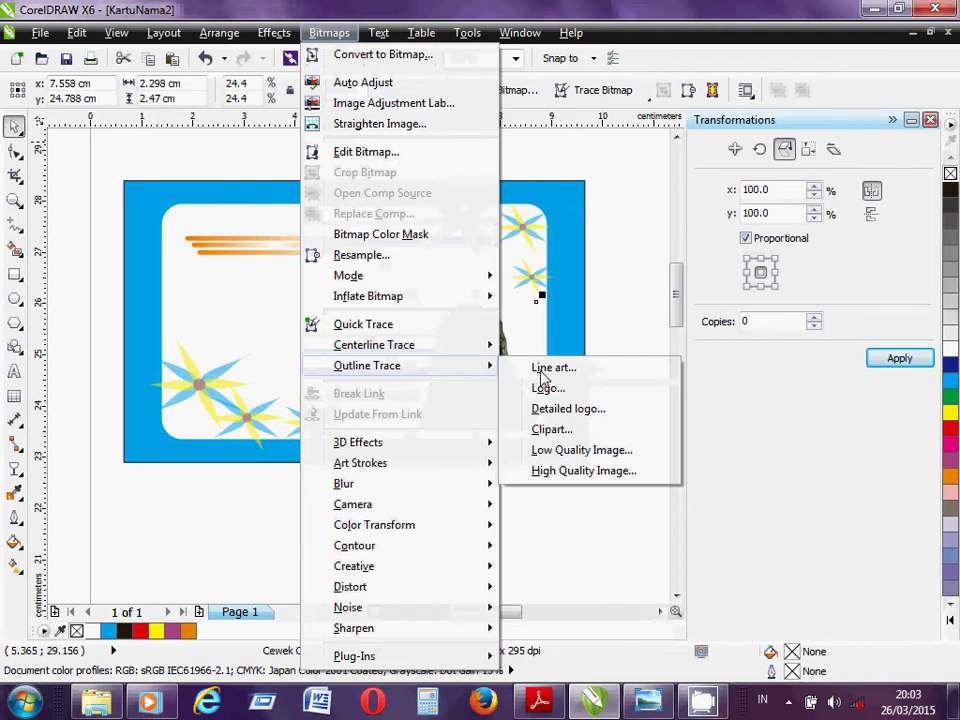
{"action": "left_click", "coordinate": [563, 471]}
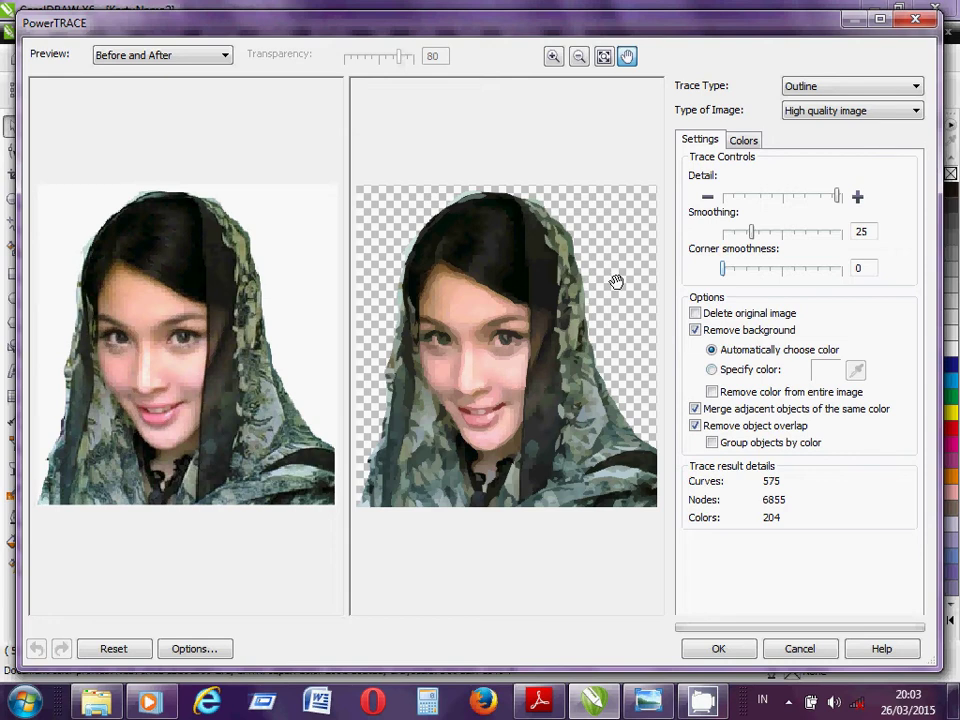
{"action": "left_click", "coordinate": [755, 148]}
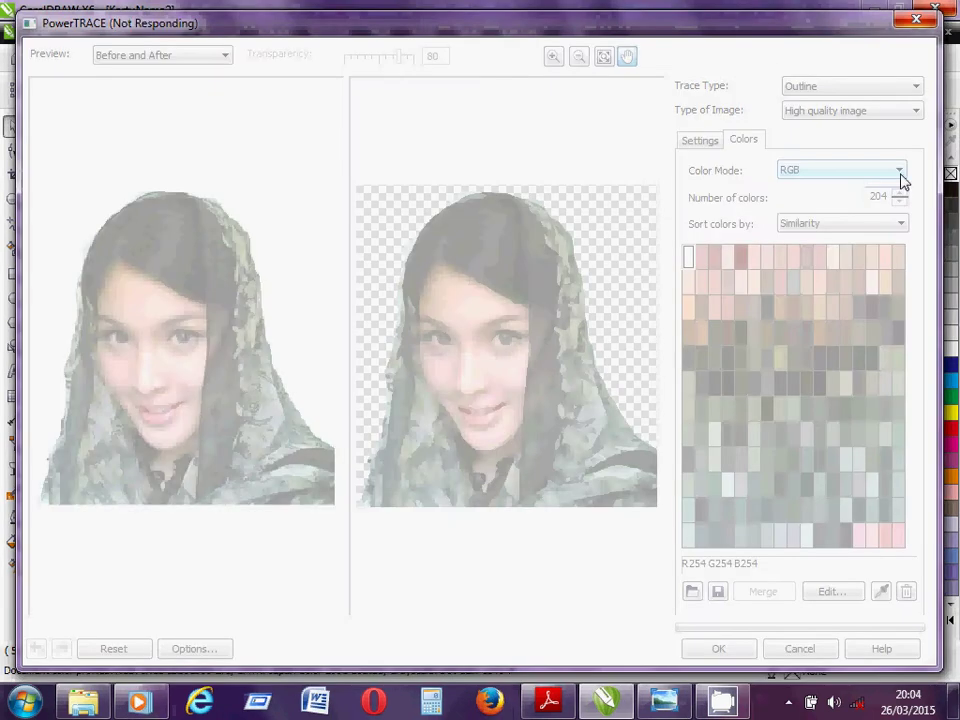
{"action": "left_click", "coordinate": [903, 180]}
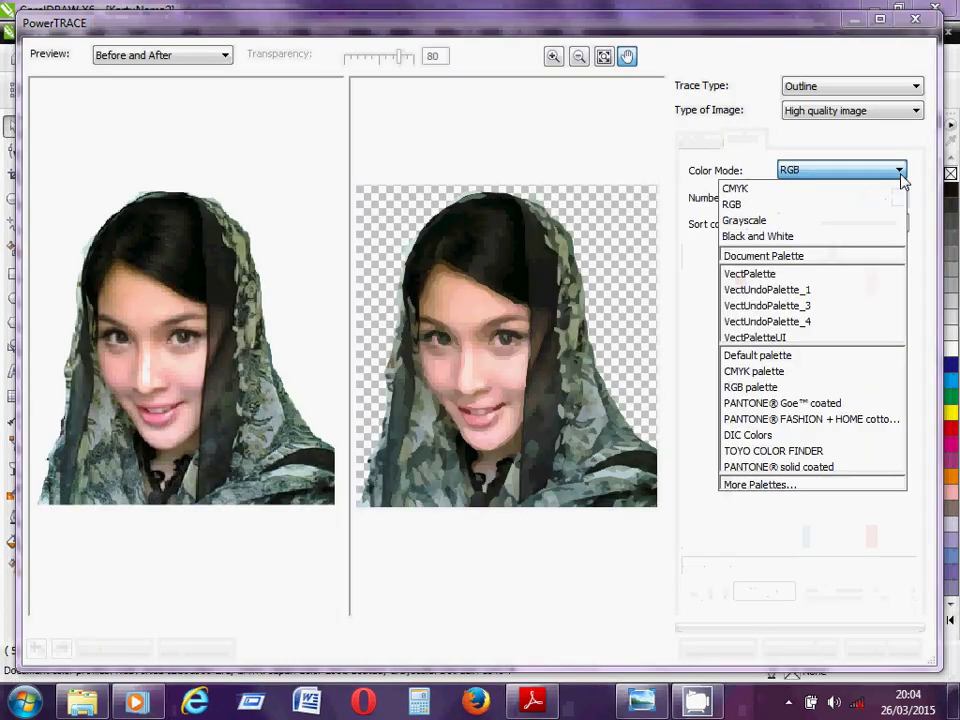
{"action": "left_click", "coordinate": [779, 238]}
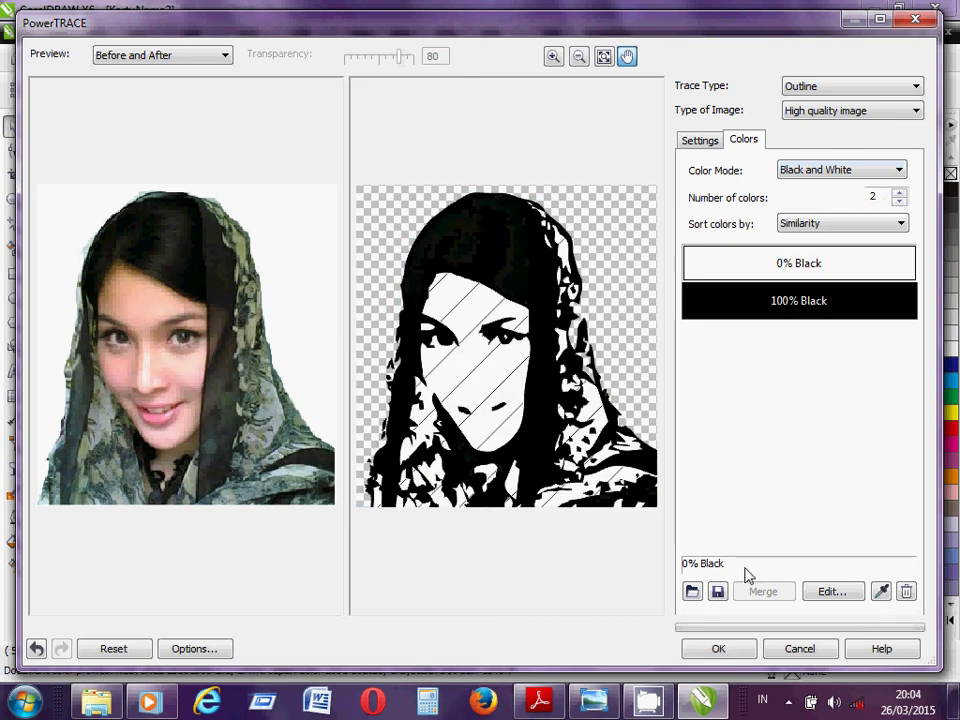
Raise the trace detail to its maximum, enable deletion of the original image, apply the trace and deselect the result.
{"action": "left_click", "coordinate": [705, 146]}
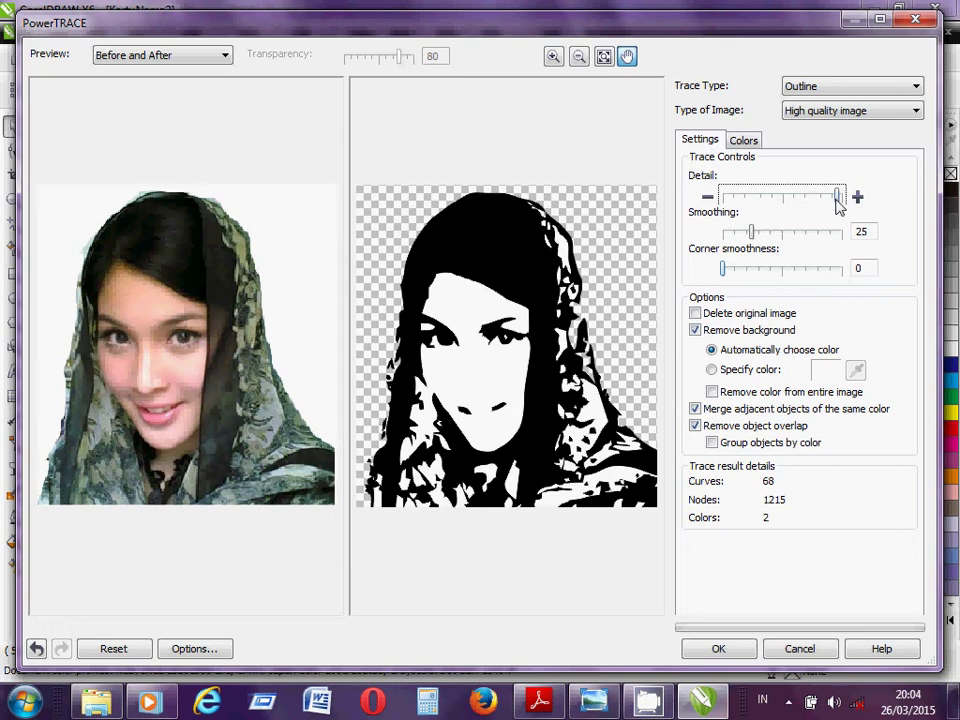
{"action": "left_click_drag", "start_coordinate": [838, 200], "coordinate": [846, 203]}
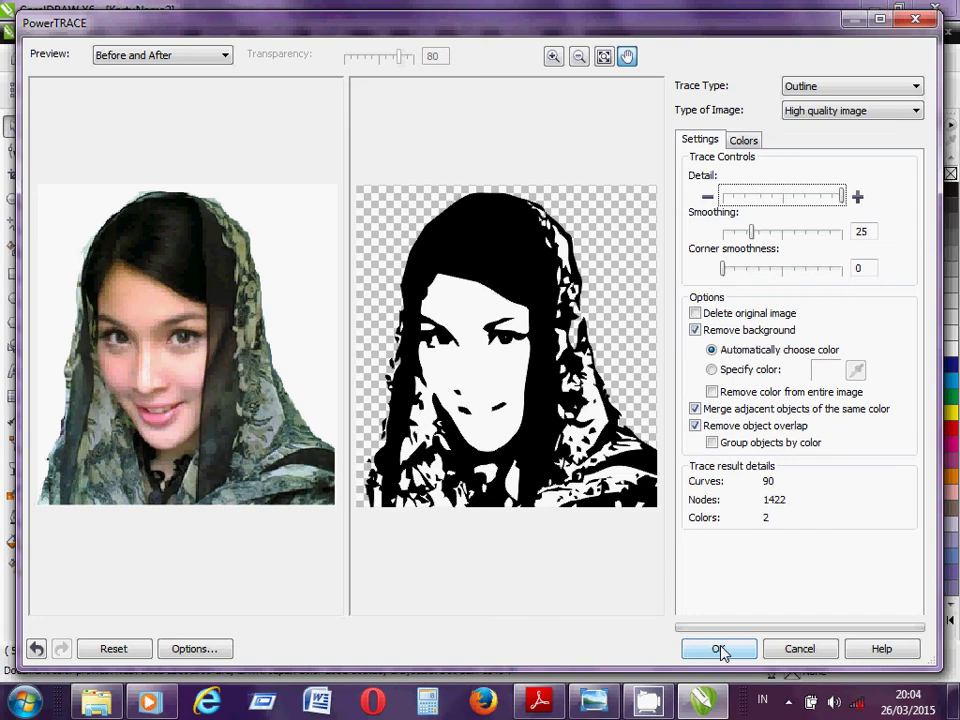
{"action": "left_click", "coordinate": [695, 314]}
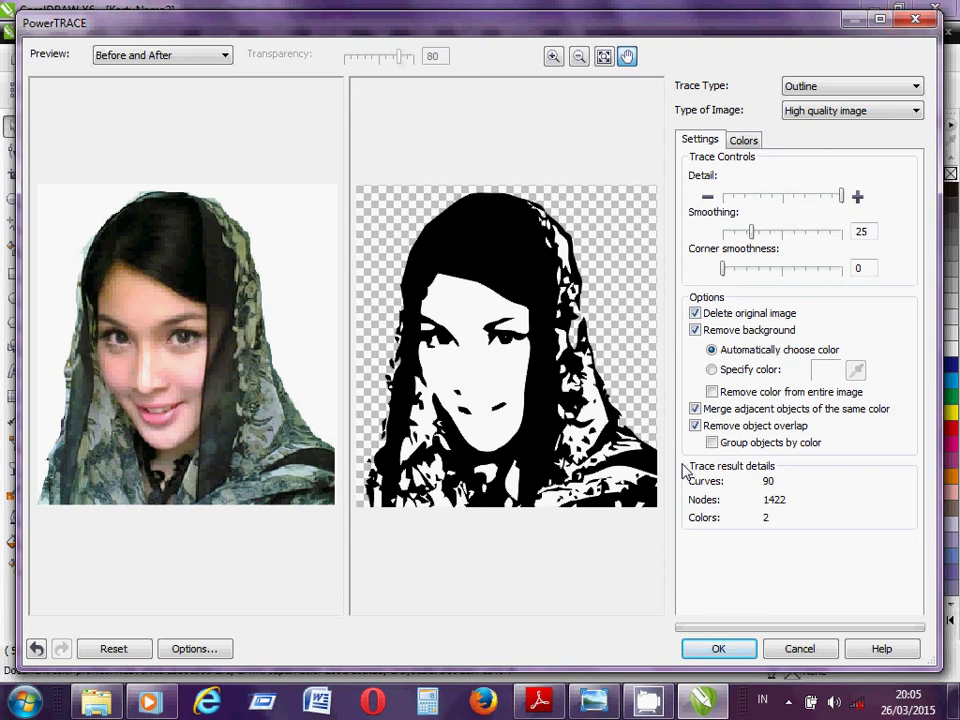
{"action": "left_click", "coordinate": [719, 649]}
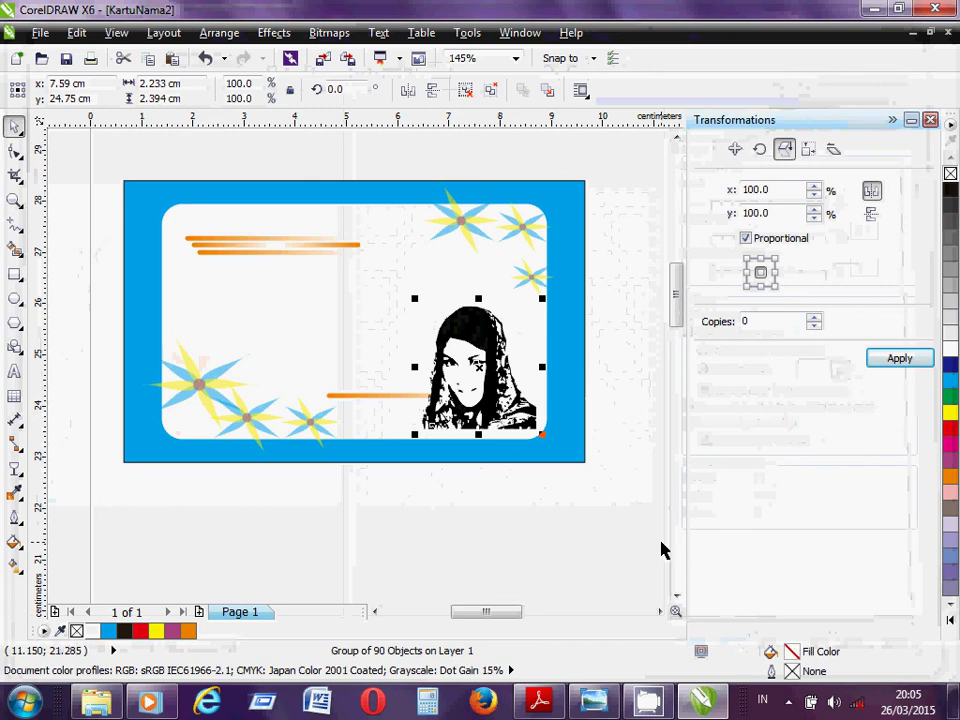
{"action": "left_click", "coordinate": [606, 412]}
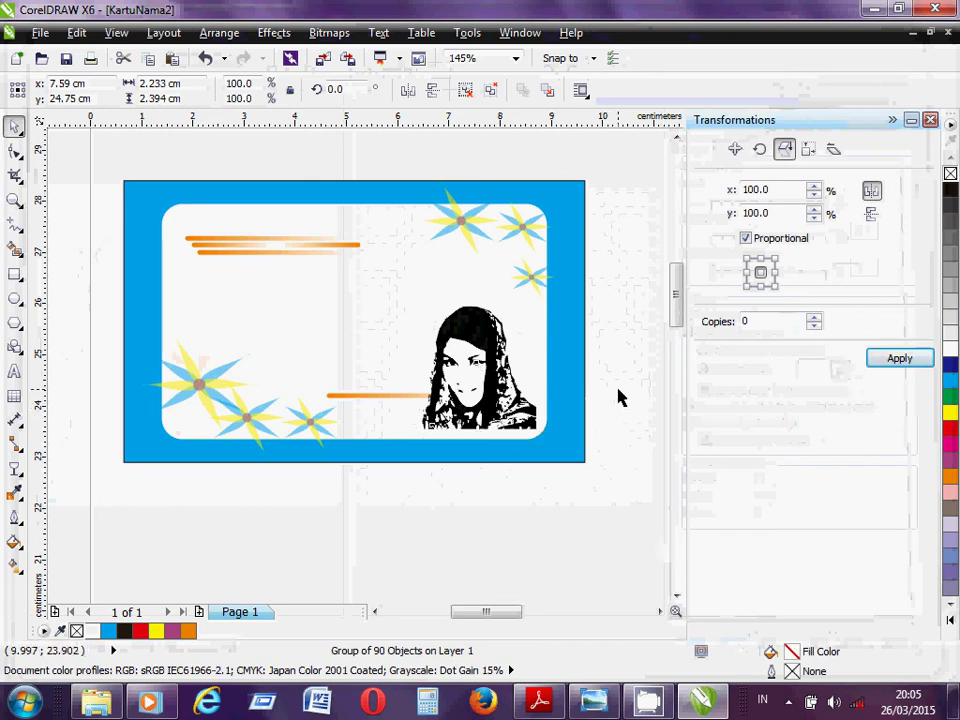
Copy the traced black-and-white portrait and paste a duplicate in place.
{"action": "left_click", "coordinate": [492, 366]}
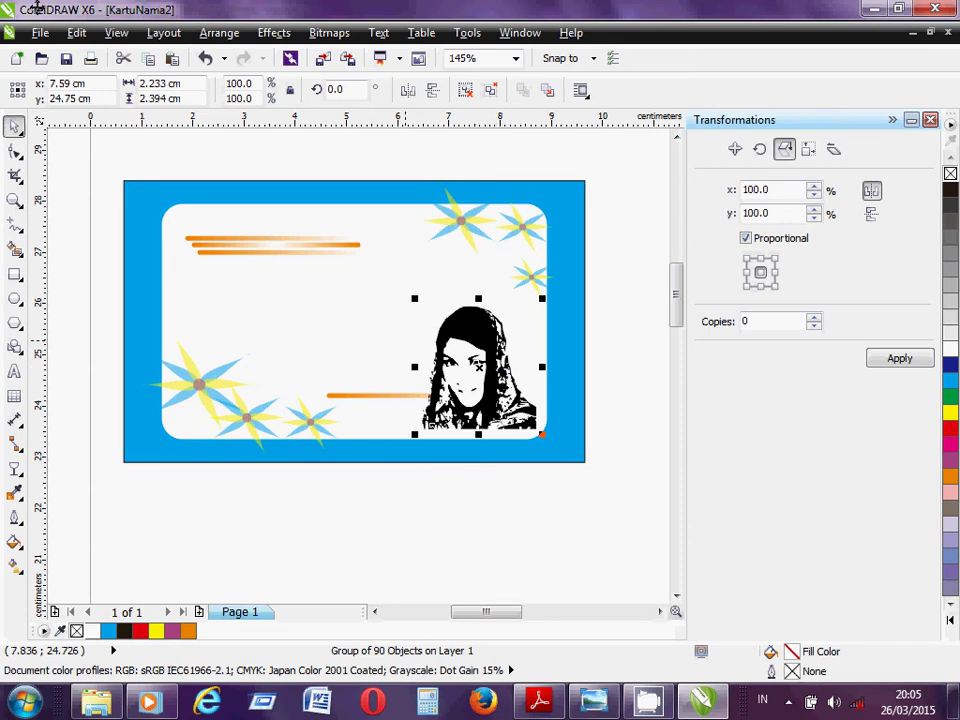
{"action": "left_click", "coordinate": [77, 33]}
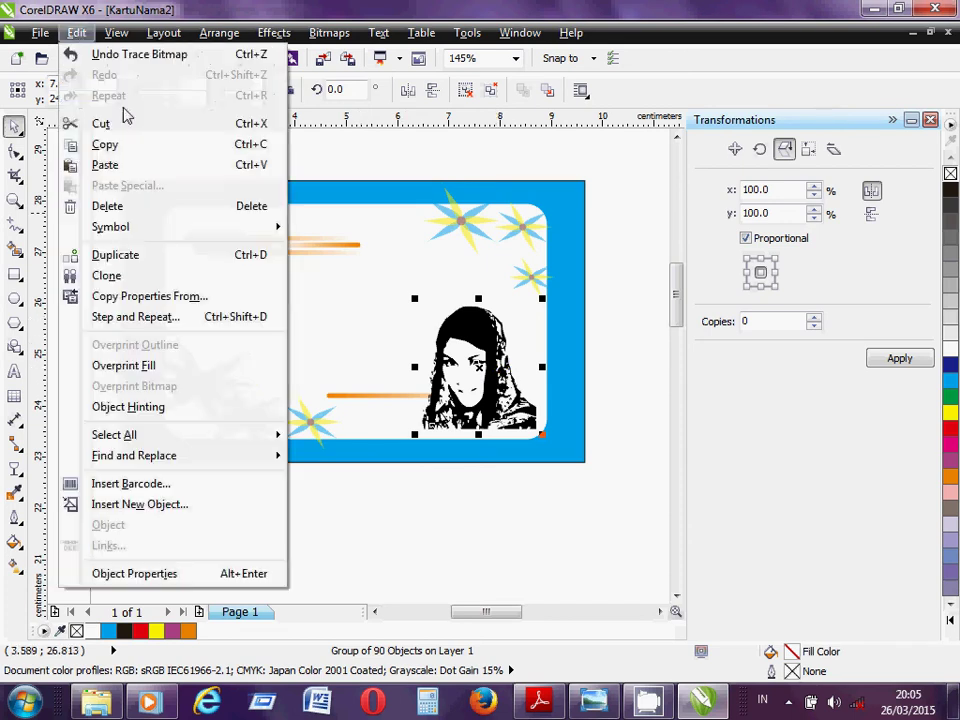
{"action": "left_click", "coordinate": [122, 147]}
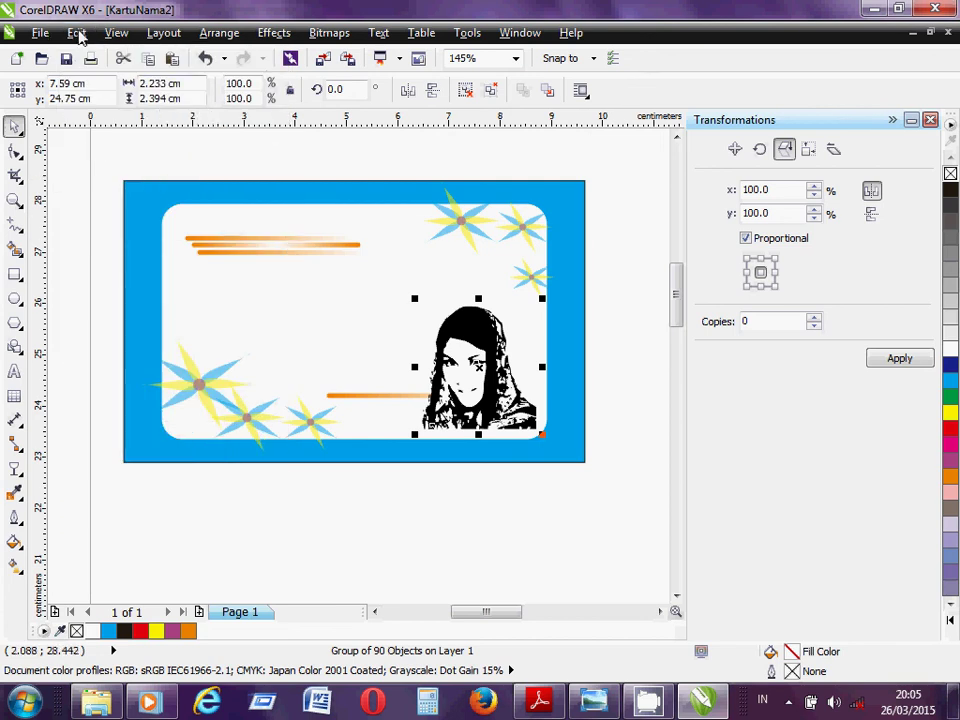
{"action": "left_click", "coordinate": [77, 33]}
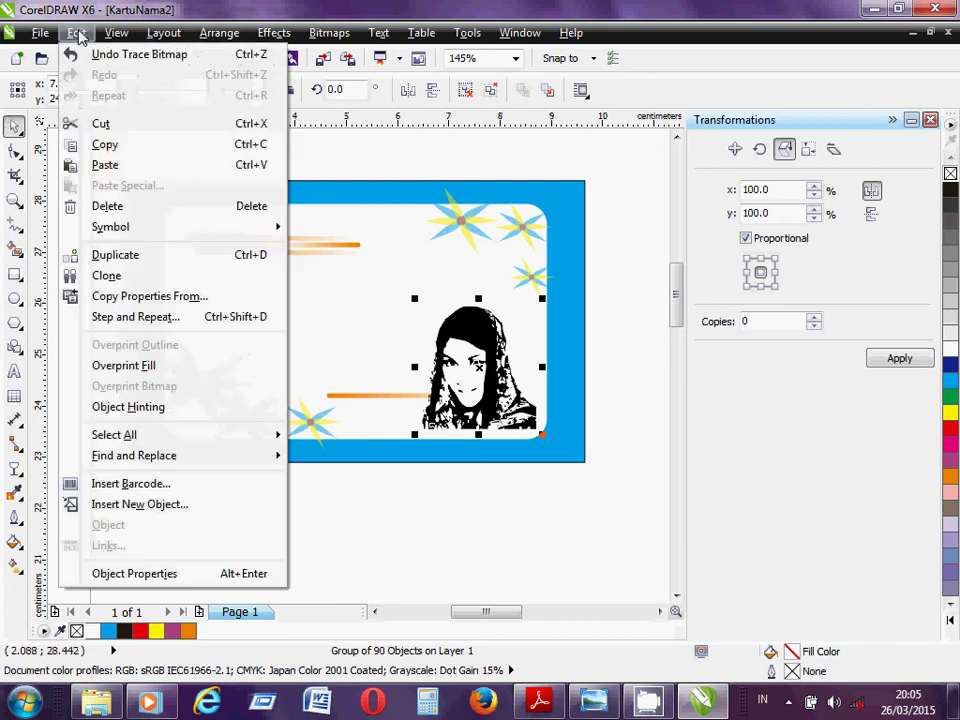
{"action": "left_click", "coordinate": [139, 165]}
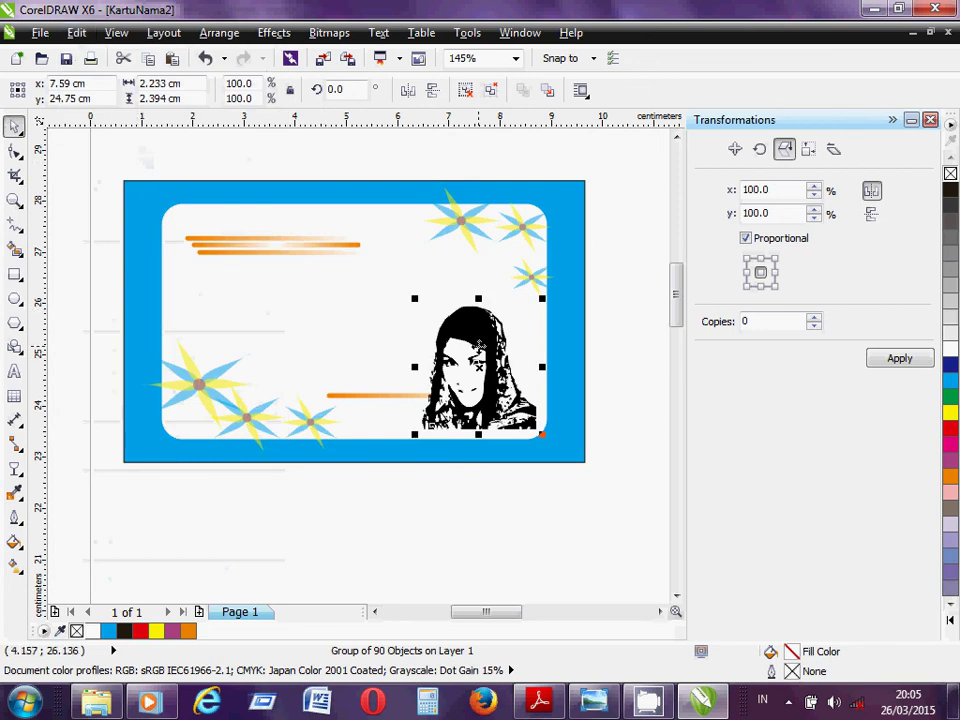
Move the duplicate portrait about 0.4 cm left and 0.35 cm up, and send it back one level behind the original.
{"action": "left_click_drag", "start_coordinate": [478, 342], "coordinate": [456, 328]}
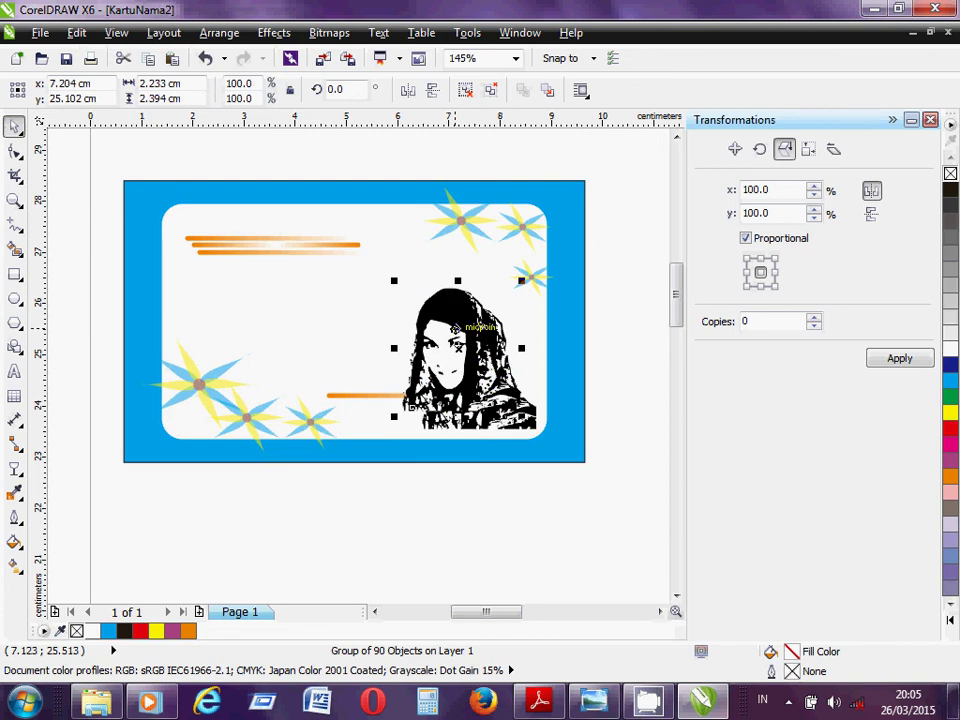
{"action": "right_click", "coordinate": [455, 328]}
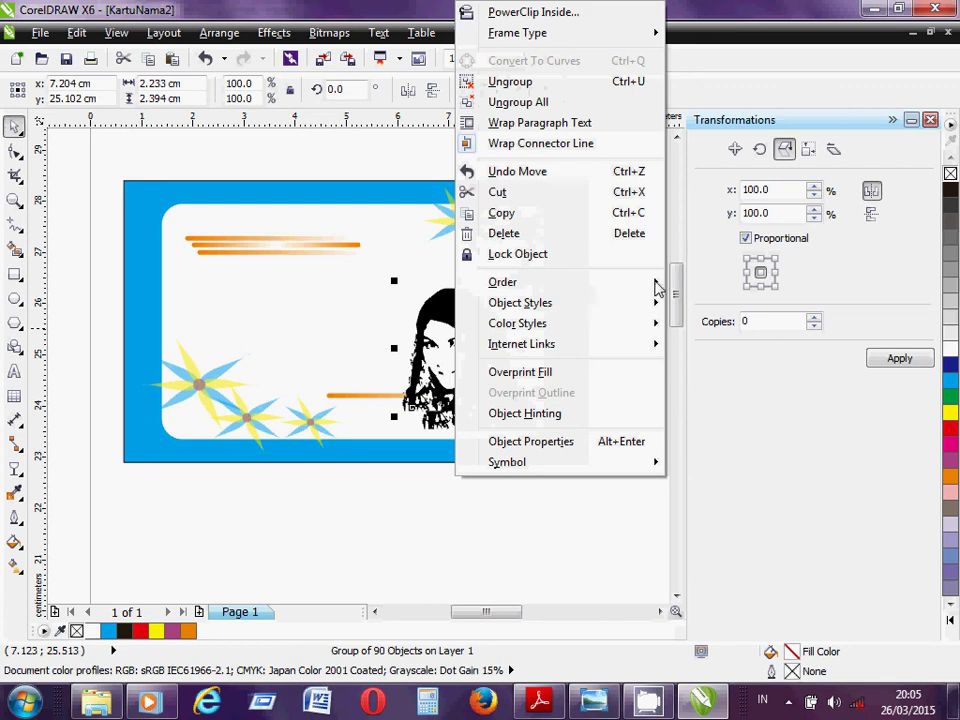
{"action": "mouse_move", "coordinate": [657, 283]}
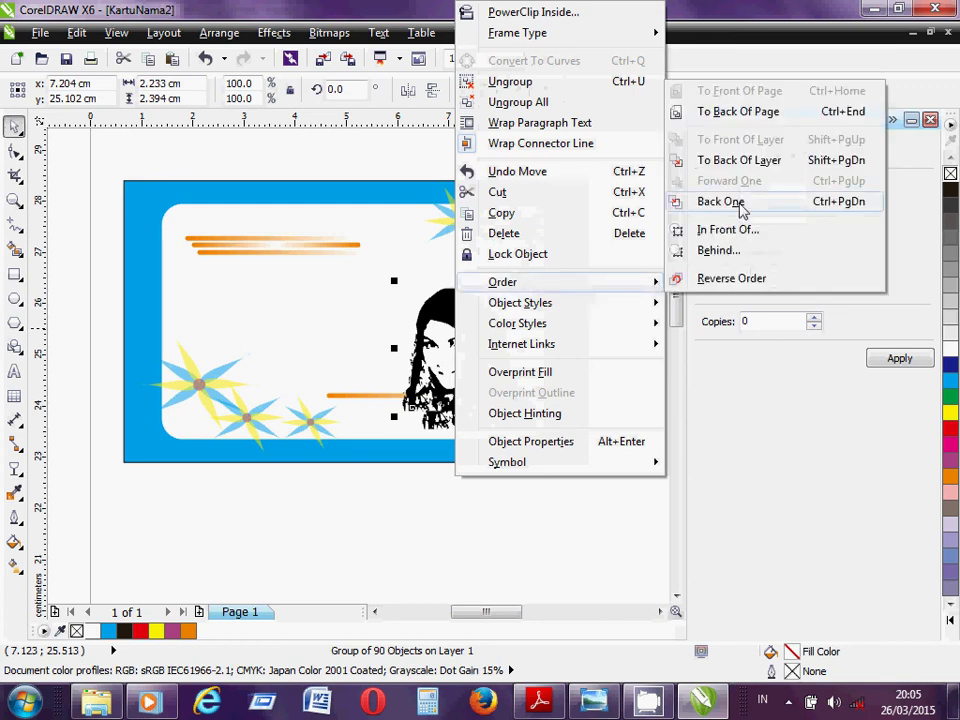
{"action": "left_click", "coordinate": [741, 208]}
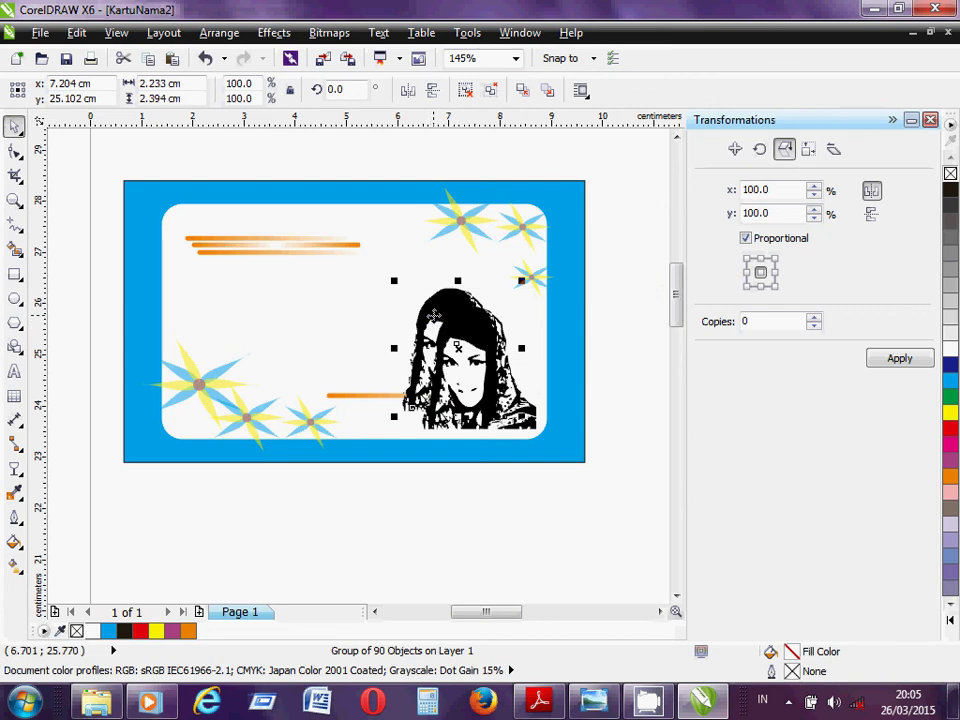
Send the duplicate portrait back one more level, behind the lower orange line.
{"action": "right_click", "coordinate": [432, 320]}
{"action": "mouse_move", "coordinate": [565, 290]}
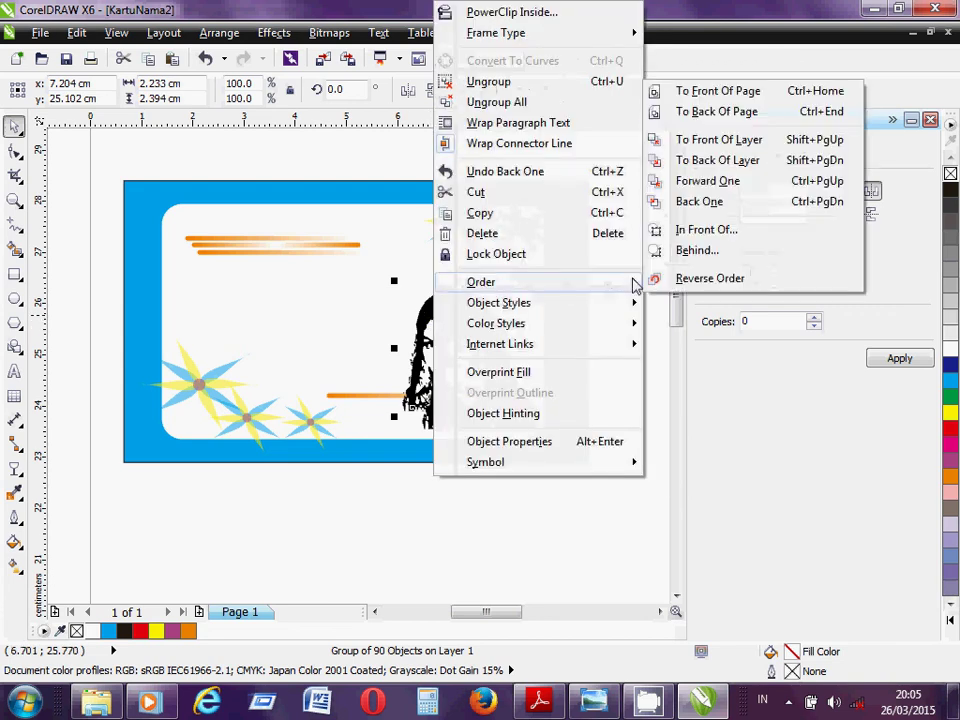
{"action": "left_click", "coordinate": [699, 211]}
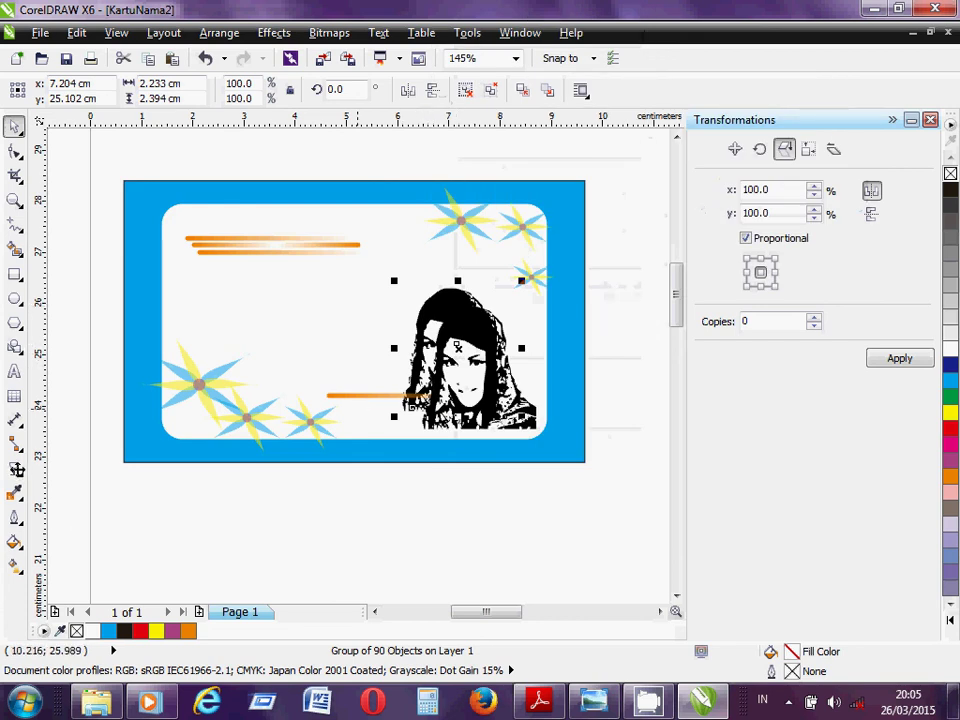
Apply a uniform transparency of 84 to the duplicate portrait behind the original and return to the Pick tool.
{"action": "left_click", "coordinate": [16, 469]}
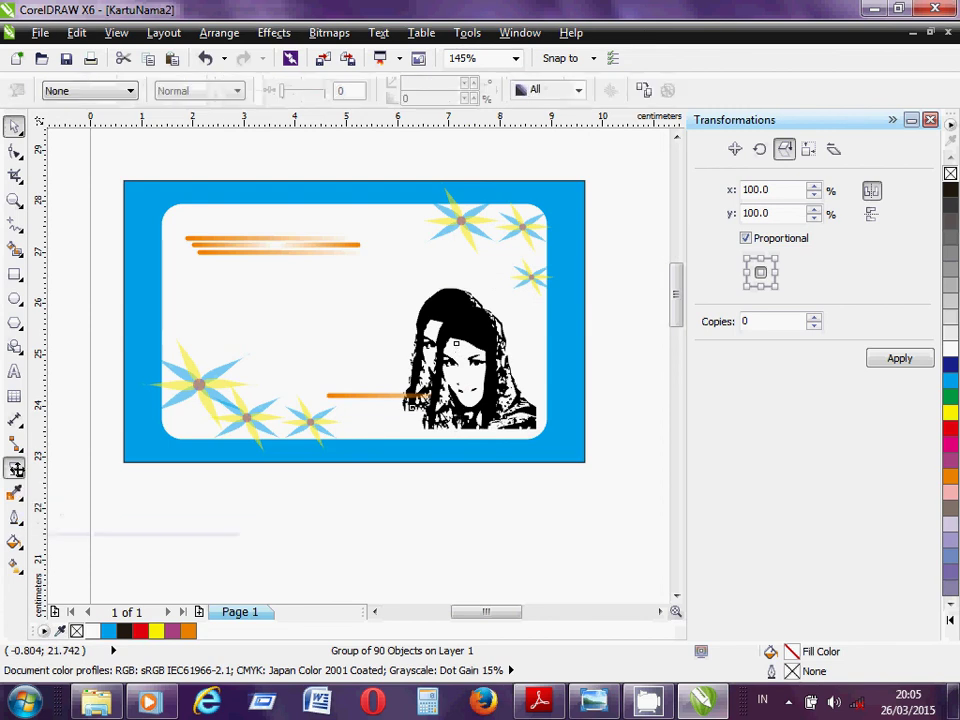
{"action": "left_click", "coordinate": [130, 92]}
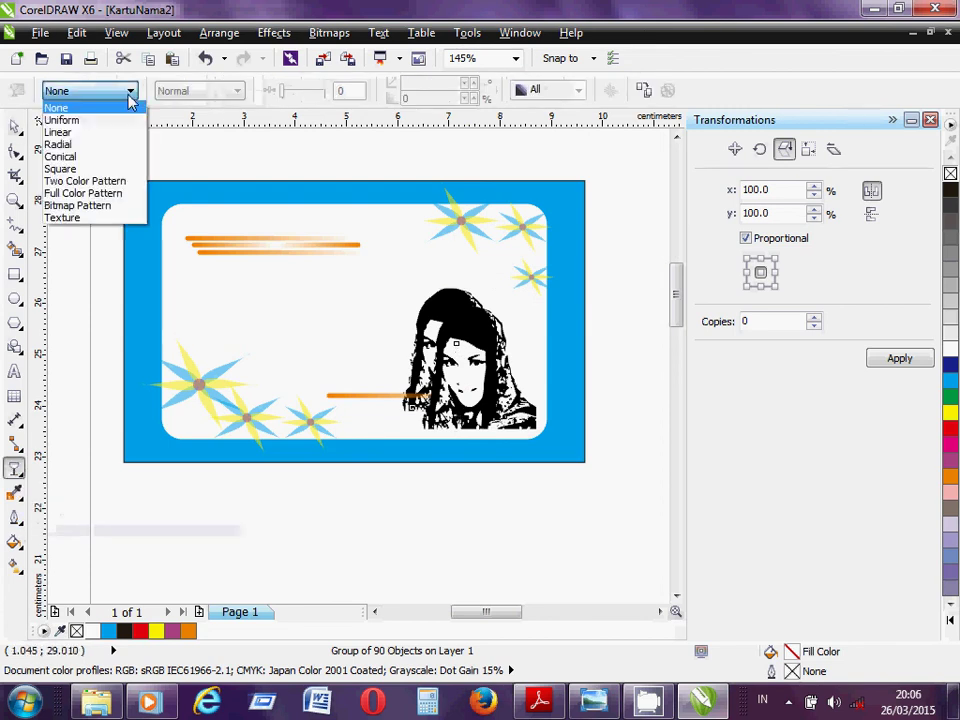
{"action": "left_click", "coordinate": [117, 124]}
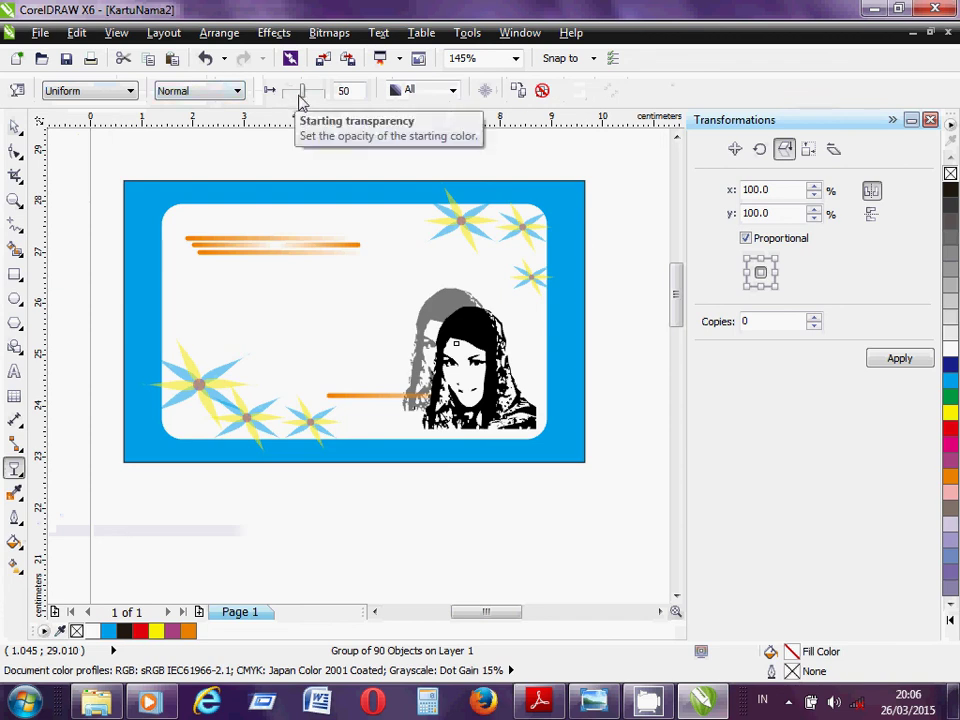
{"action": "left_click_drag", "start_coordinate": [300, 100], "coordinate": [319, 96]}
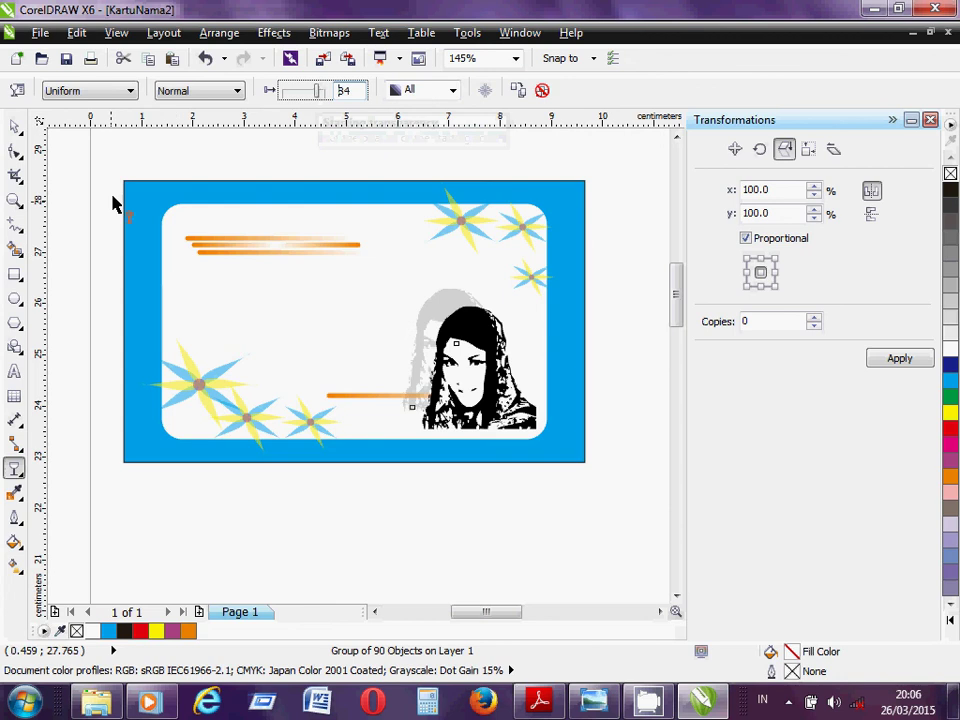
{"action": "left_click", "coordinate": [15, 129]}
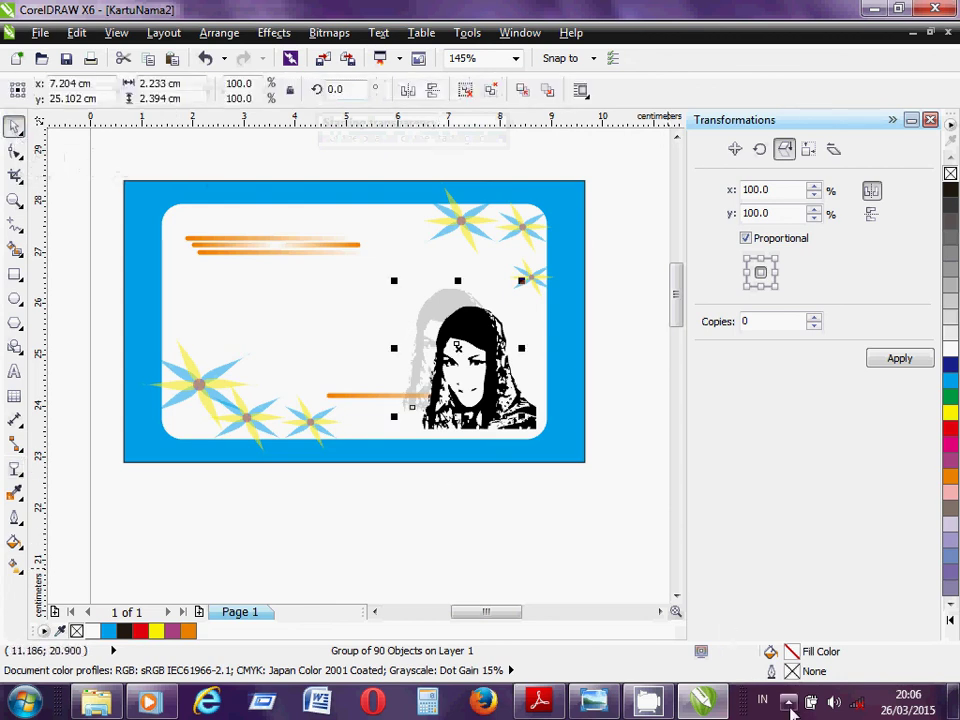
{"action": "left_click", "coordinate": [790, 702]}
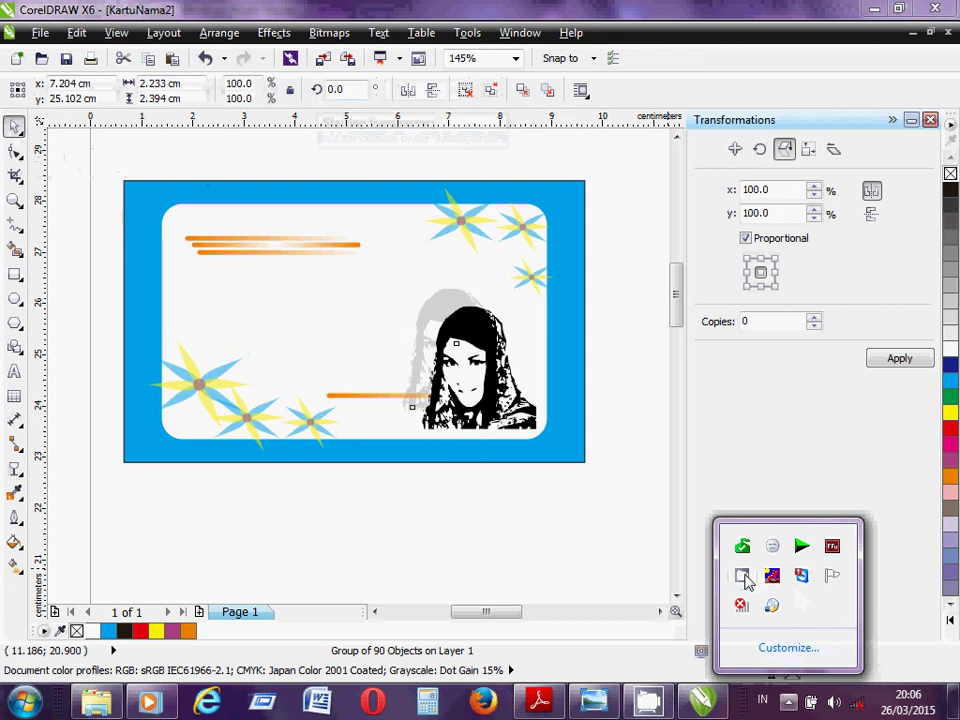